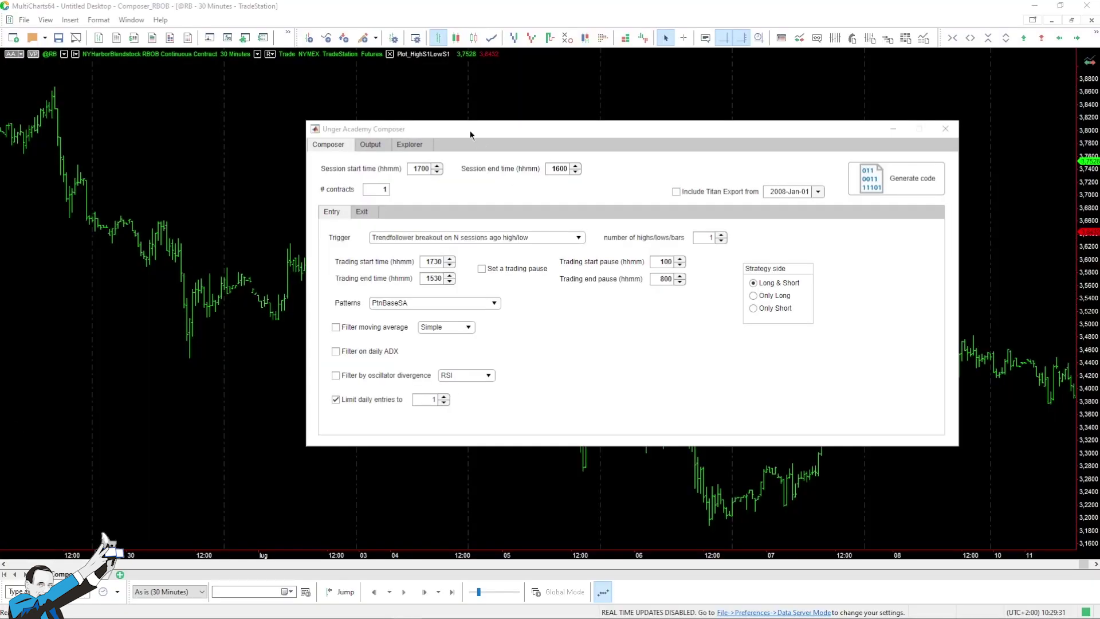
Set the Composer session to start at 1800 and end at 1700.
click(470, 130)
click(439, 169)
click(576, 169)
click(577, 167)
Set the entry trading window to 1830–1630, keeping both long and short trades.
double_click(710, 237)
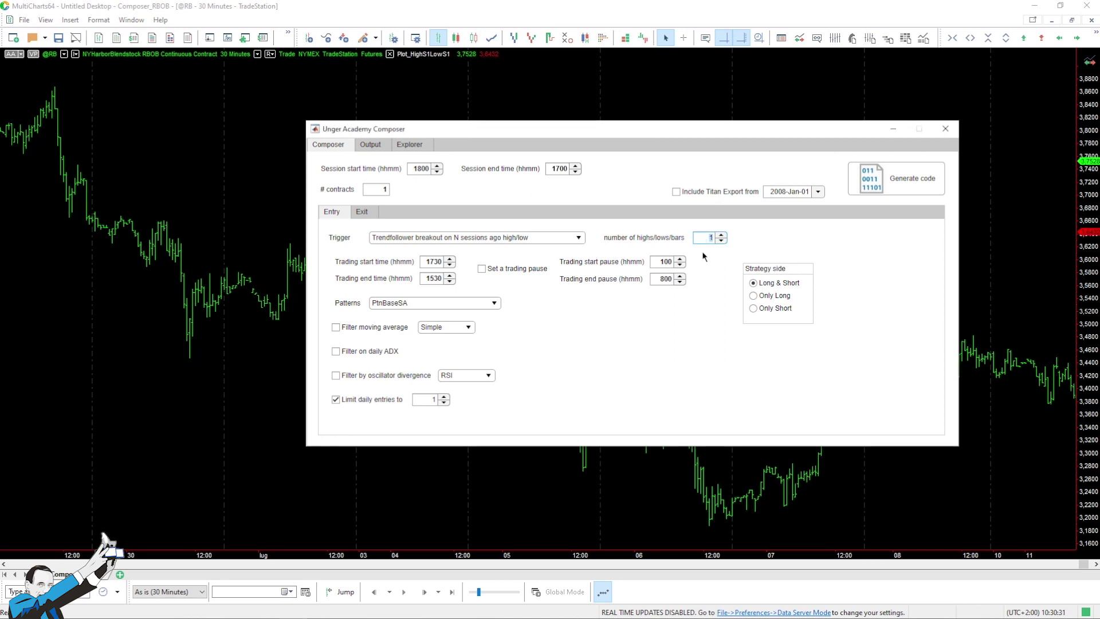
click(451, 259)
click(449, 276)
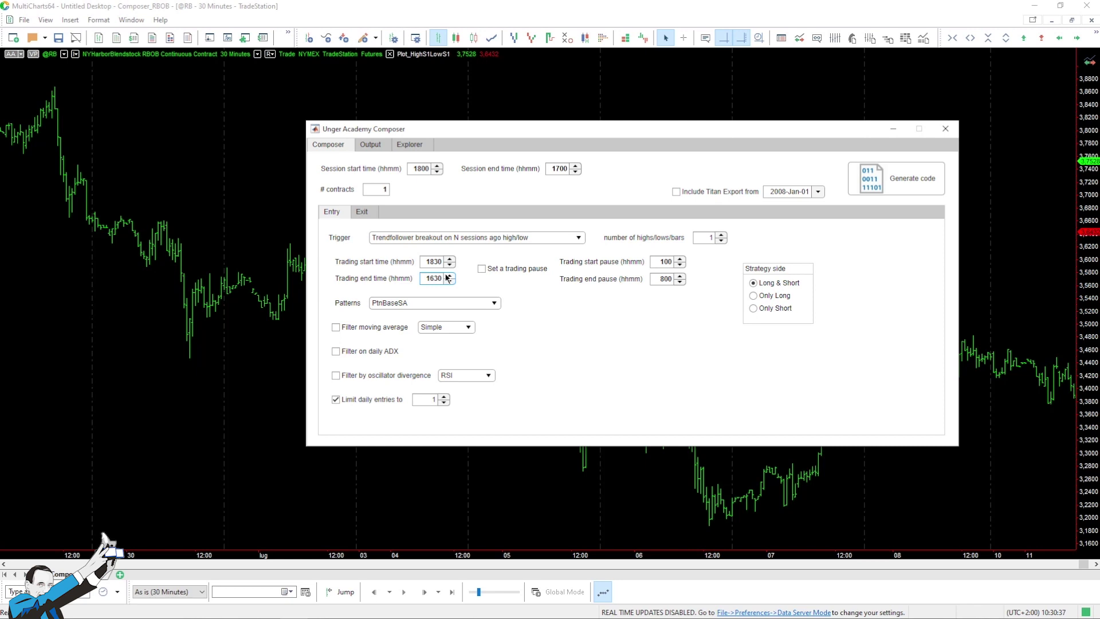
click(769, 284)
In the exit rules, limit trade duration to 5 sessions.
click(365, 216)
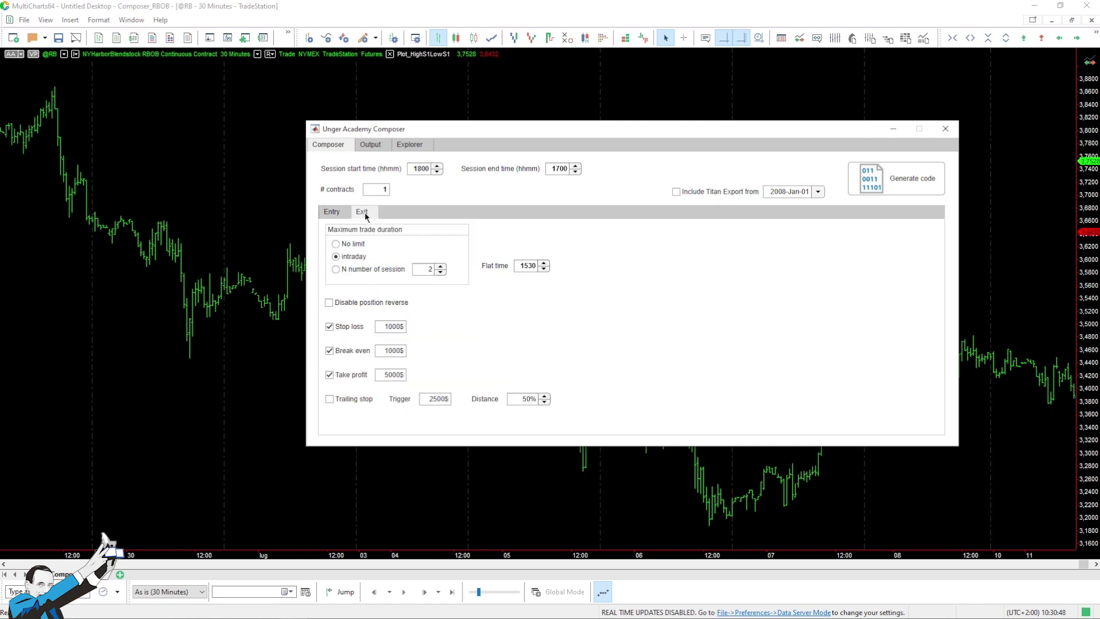
click(353, 271)
click(442, 266)
Set the stop loss to 1500$, turn off break even and keep take profit at 5000$.
double_click(392, 326)
text(1500)
click(330, 351)
click(381, 376)
click(455, 369)
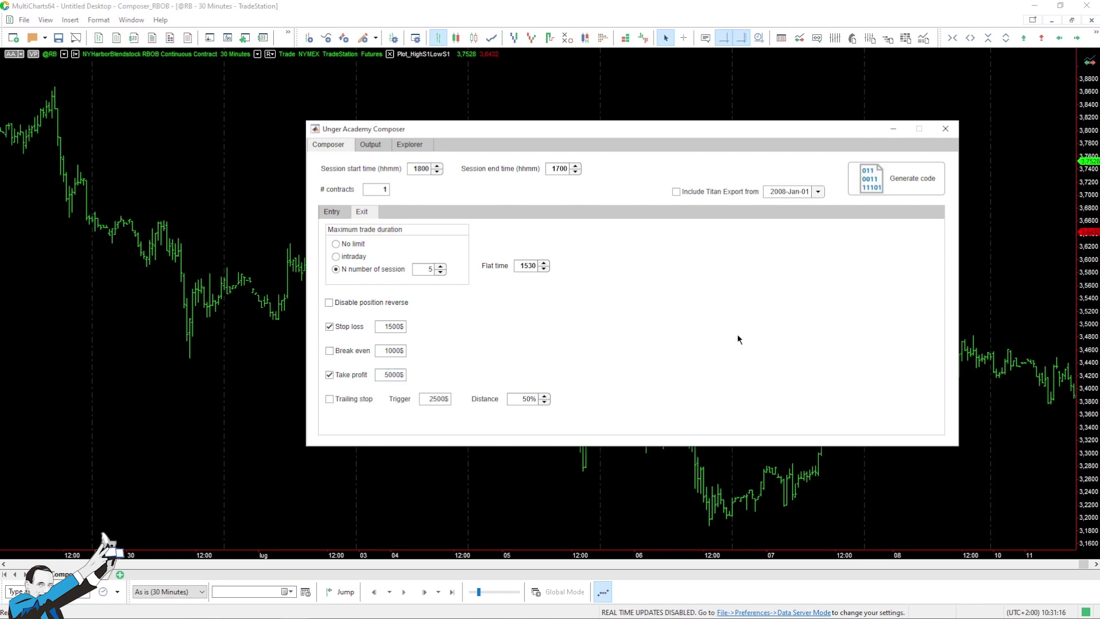
Generate the strategy code in Composer and select all of it for copying.
click(884, 183)
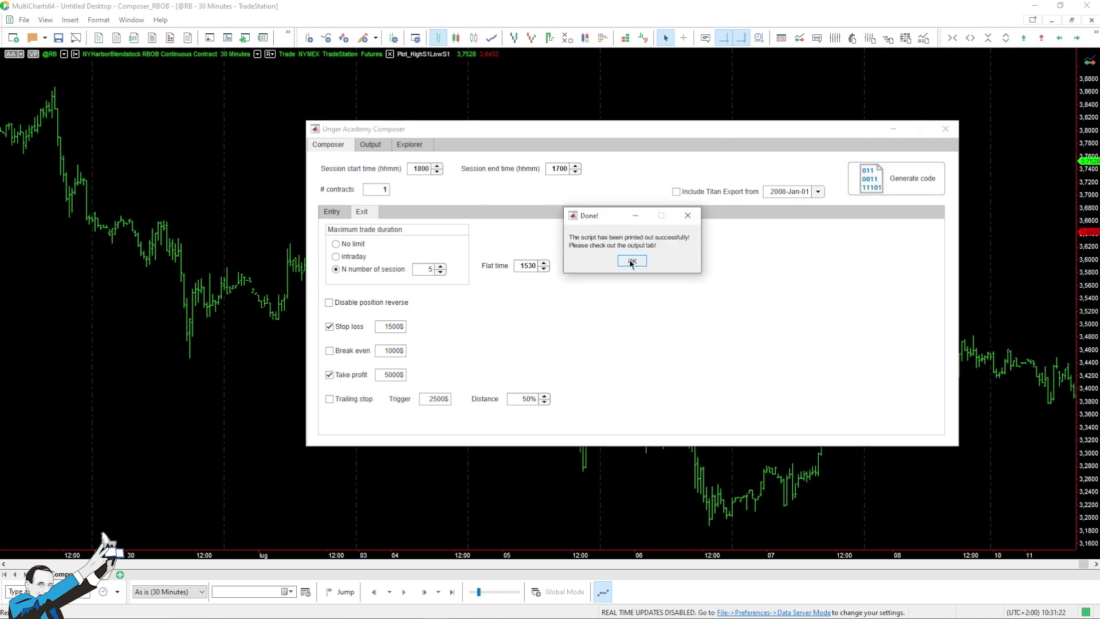
click(630, 263)
click(370, 144)
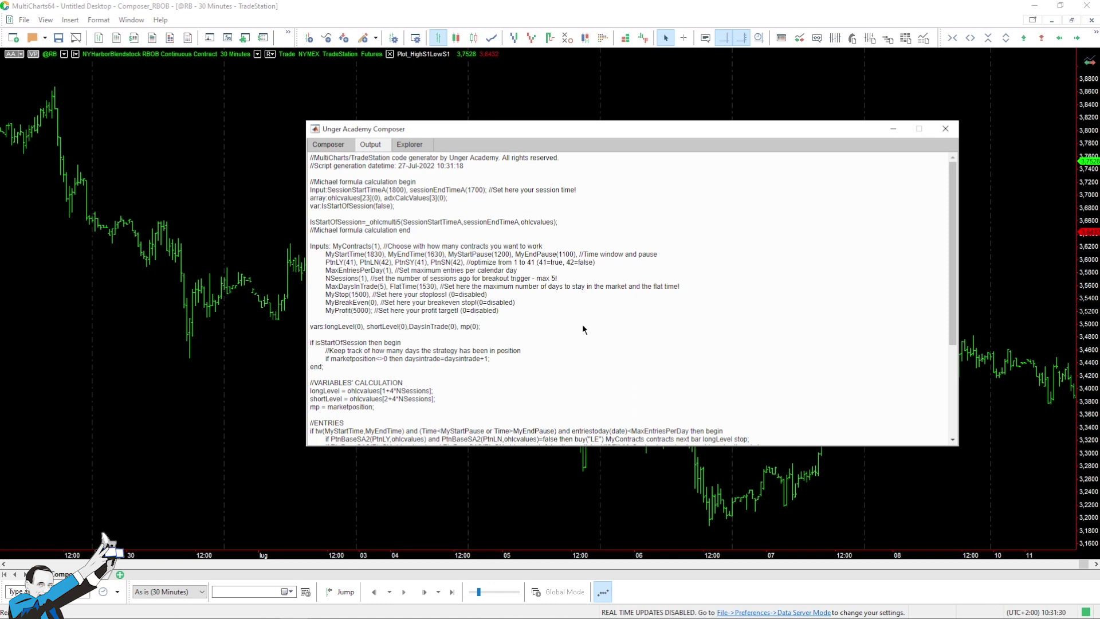
scroll(584, 329, down, 6)
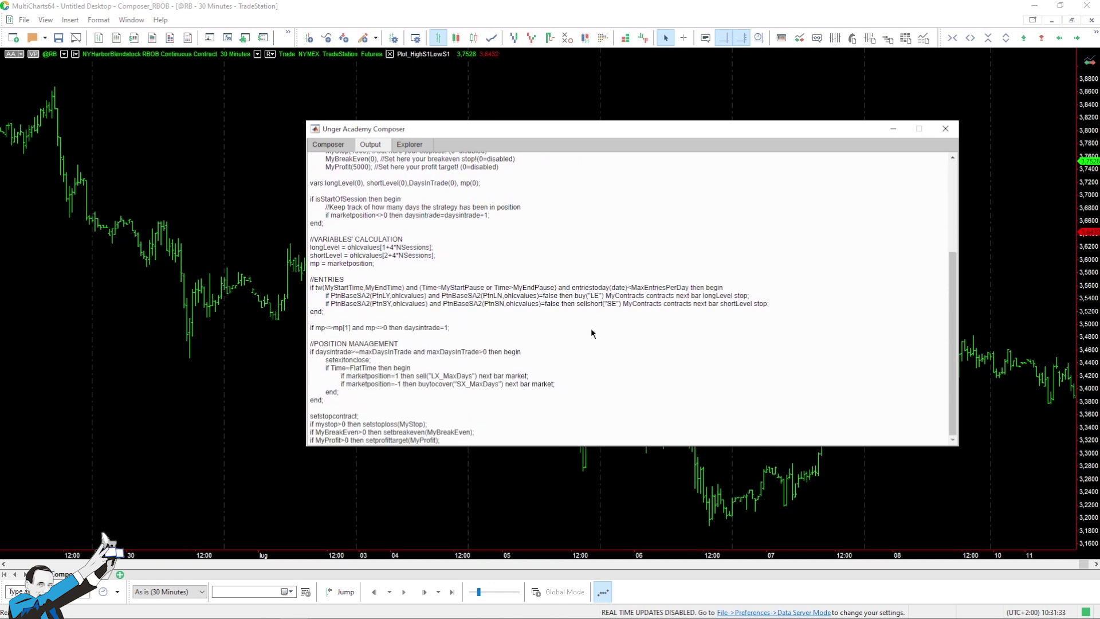
scroll(592, 328, up, 6)
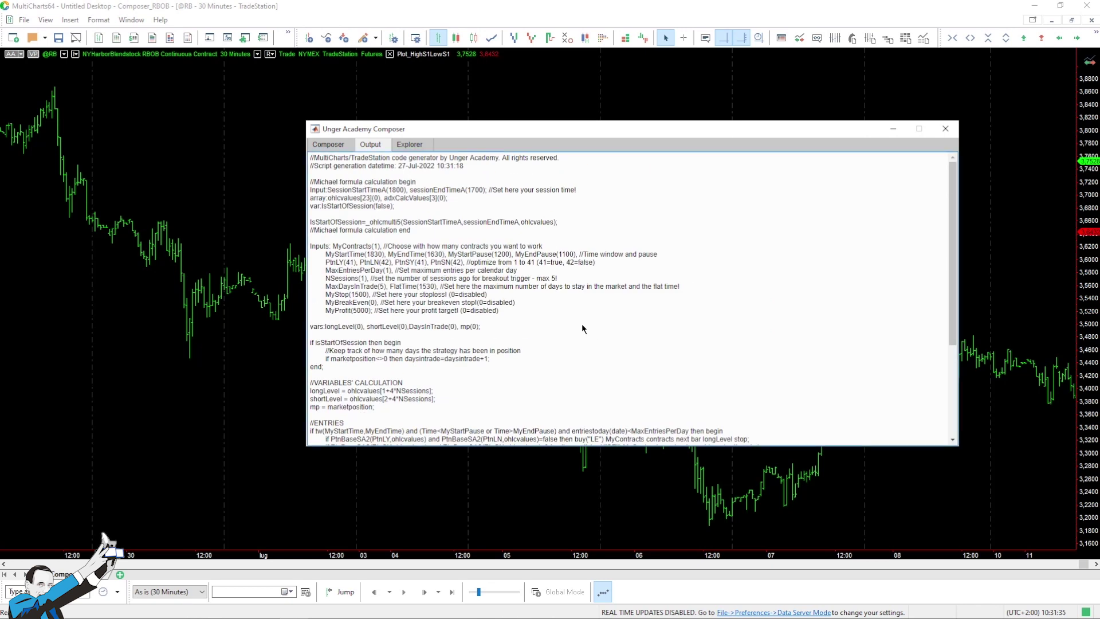
key(ctrl+a)
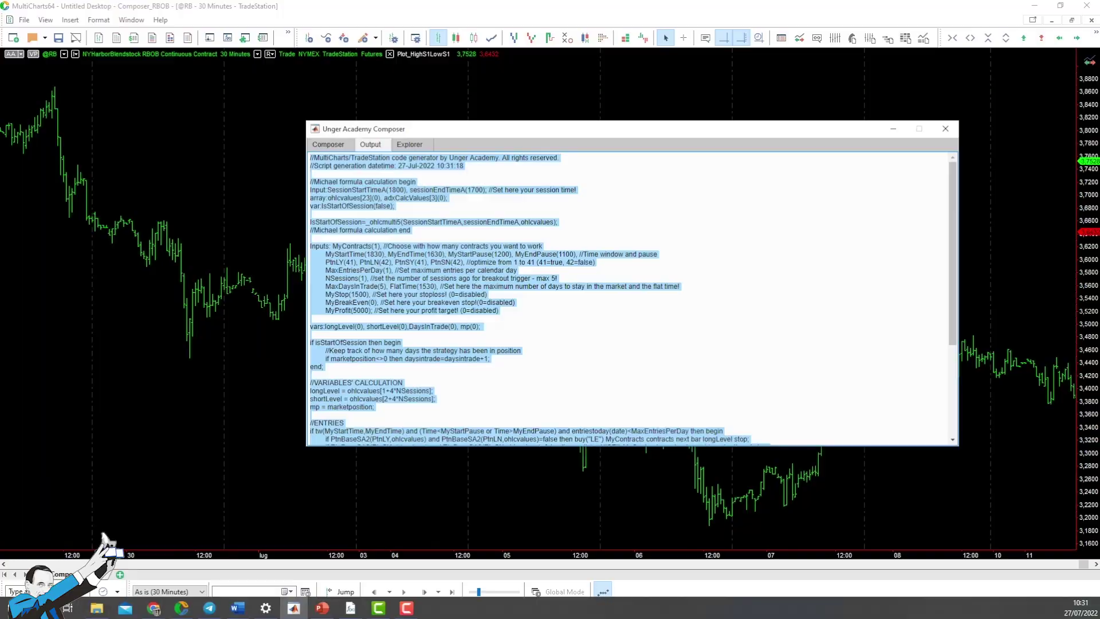
Paste the code into the ComposerTrendFollowing_RB signal, compile it and return to the RBOB chart.
click(293, 608)
key(ctrl+v)
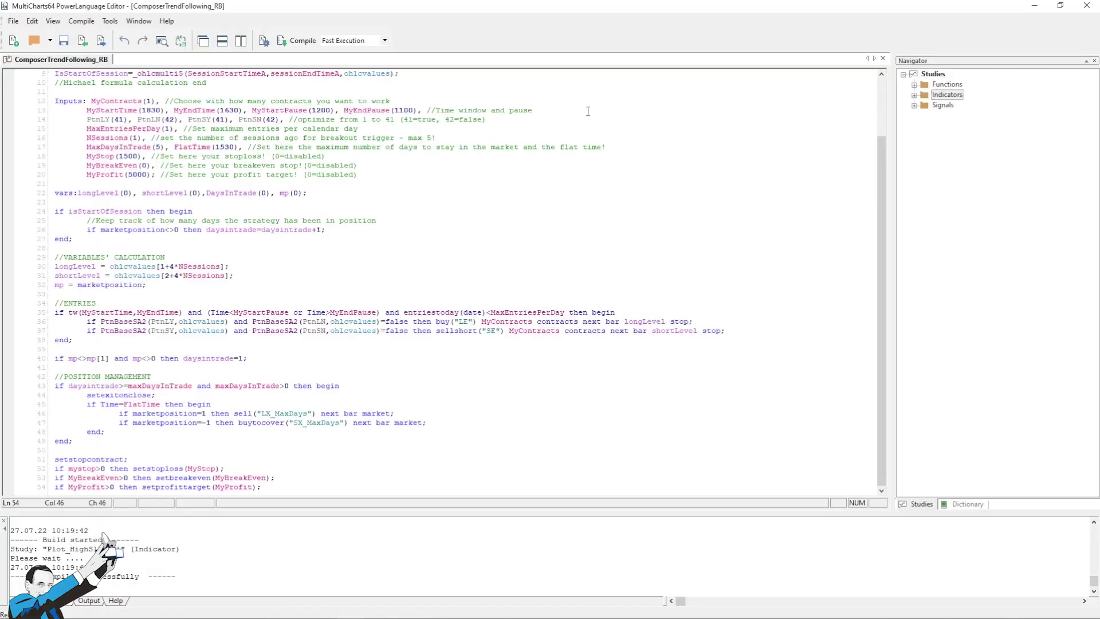
click(295, 42)
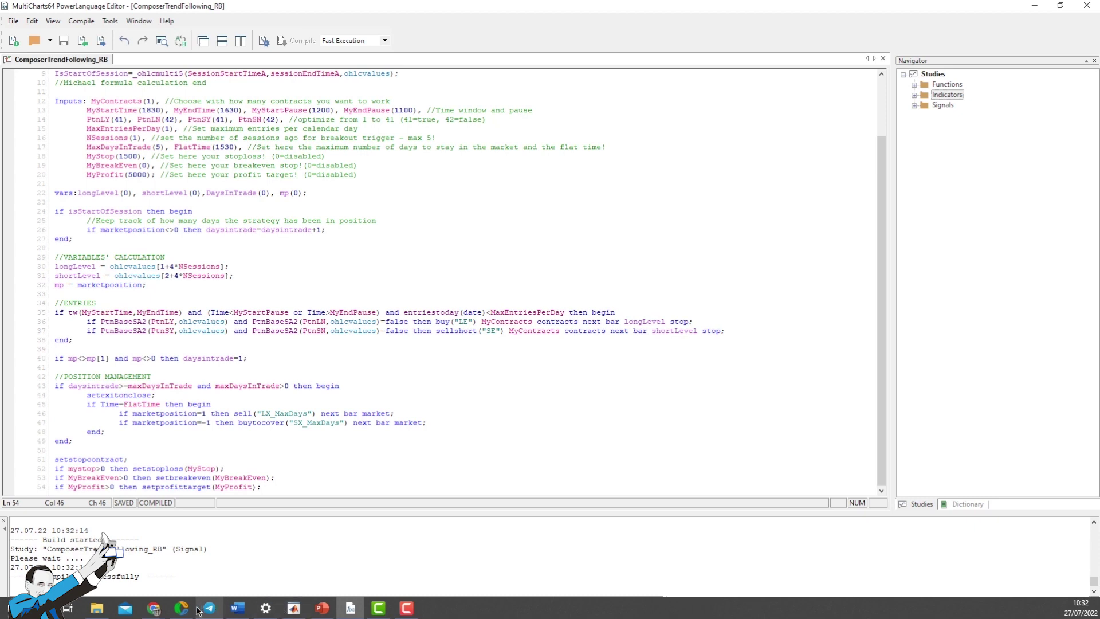
click(210, 607)
Enable the ComposerTrendFollowing_RB signal via Format Signals and open its Strategy Performance Report.
right_click(394, 272)
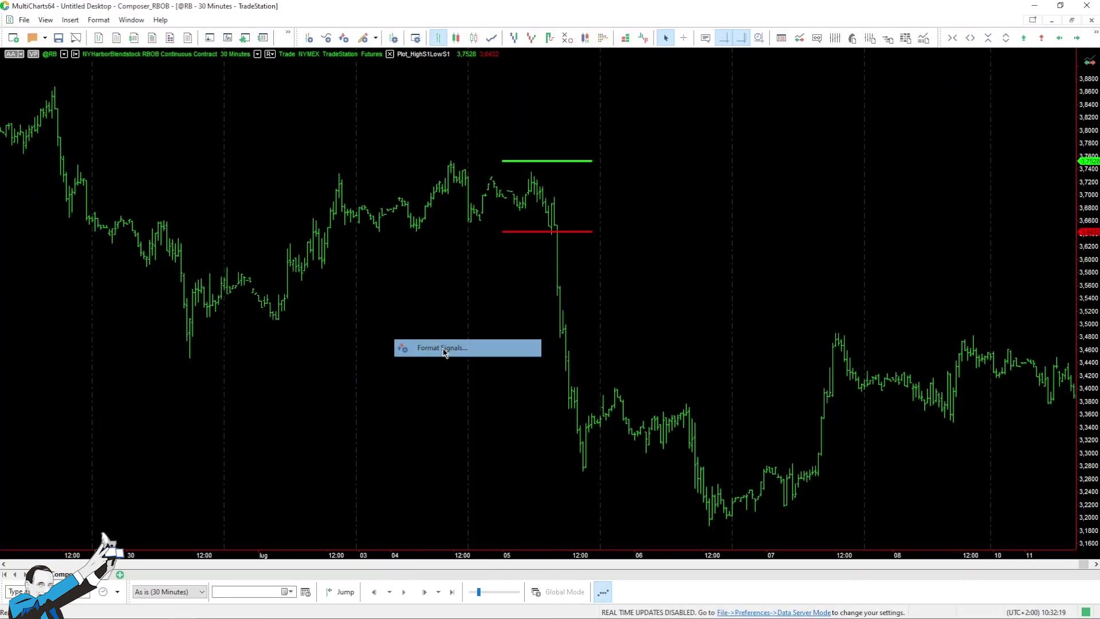
click(443, 349)
click(318, 245)
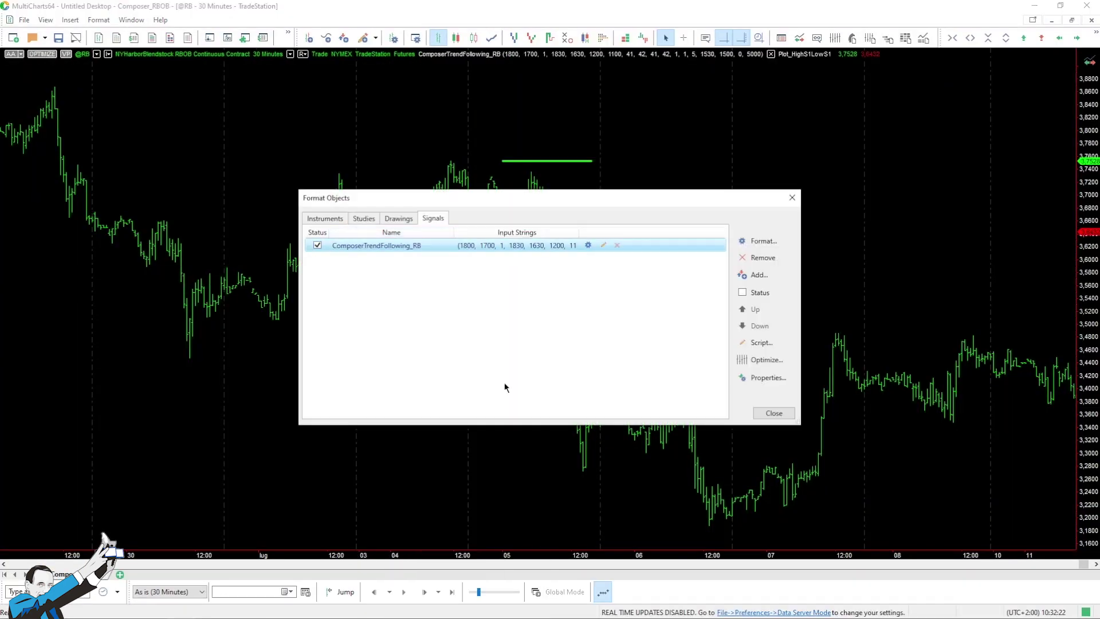
click(774, 413)
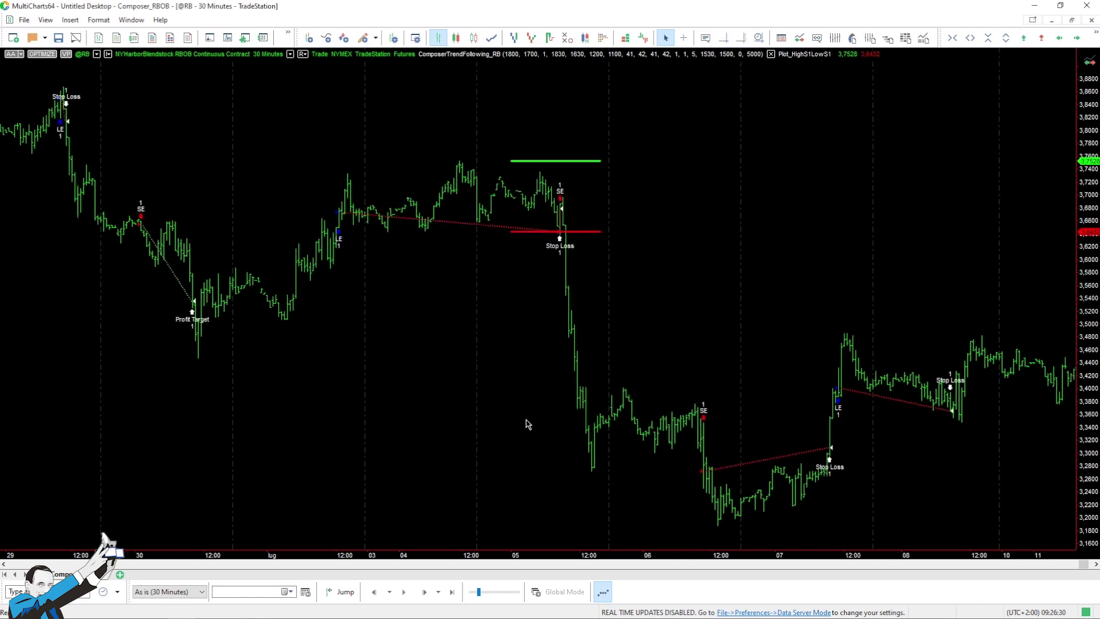
click(852, 38)
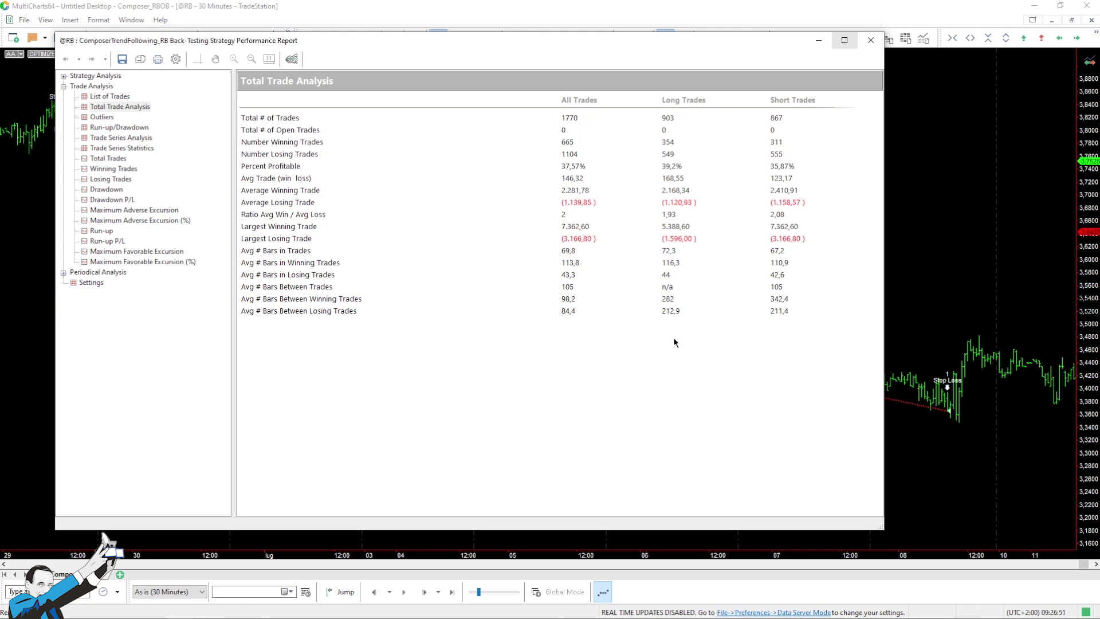
View the Equity Curve Detailed page, close the report and reopen Format Signals on the chart.
click(63, 76)
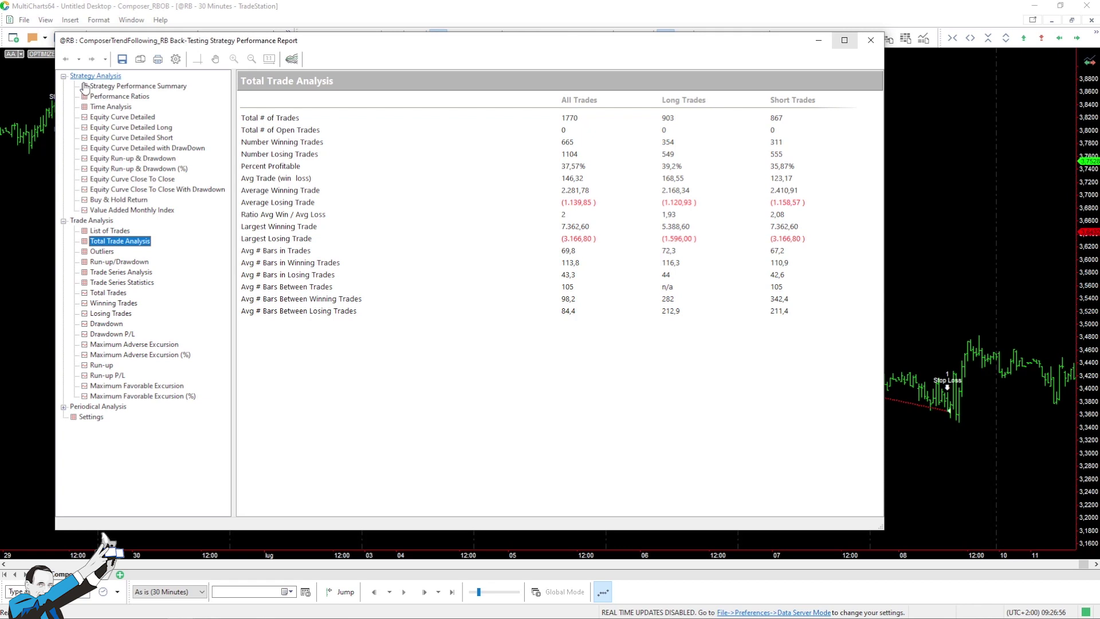
click(122, 118)
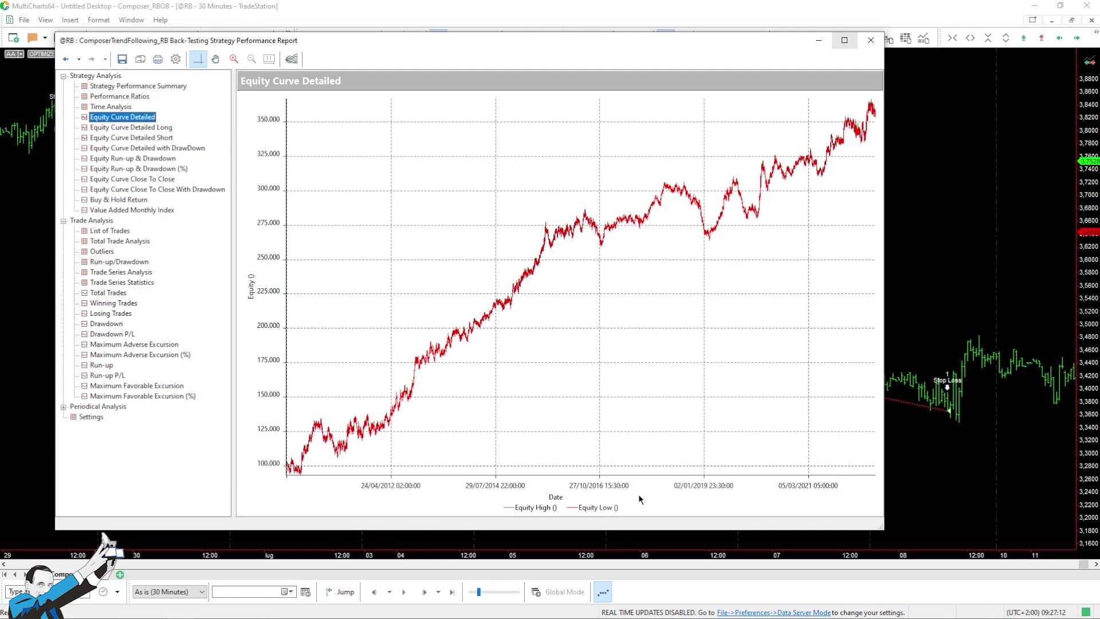
click(870, 39)
right_click(715, 228)
click(757, 306)
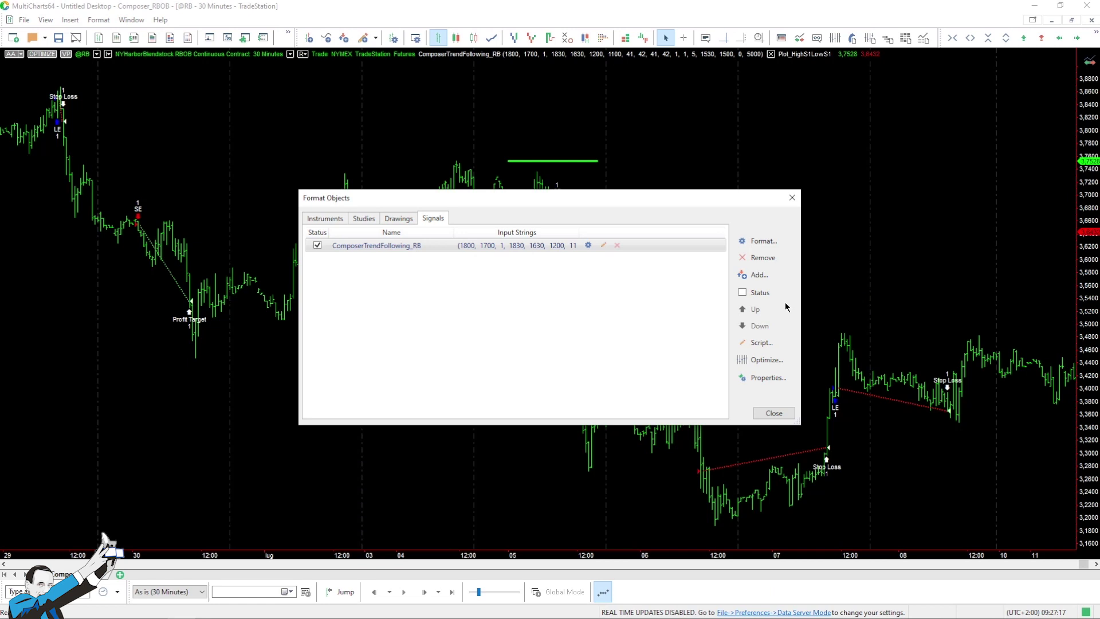
Run a Regular Optimization of MyStop from 500 to 3000 in steps of 100 (26 combinations).
click(774, 361)
click(482, 237)
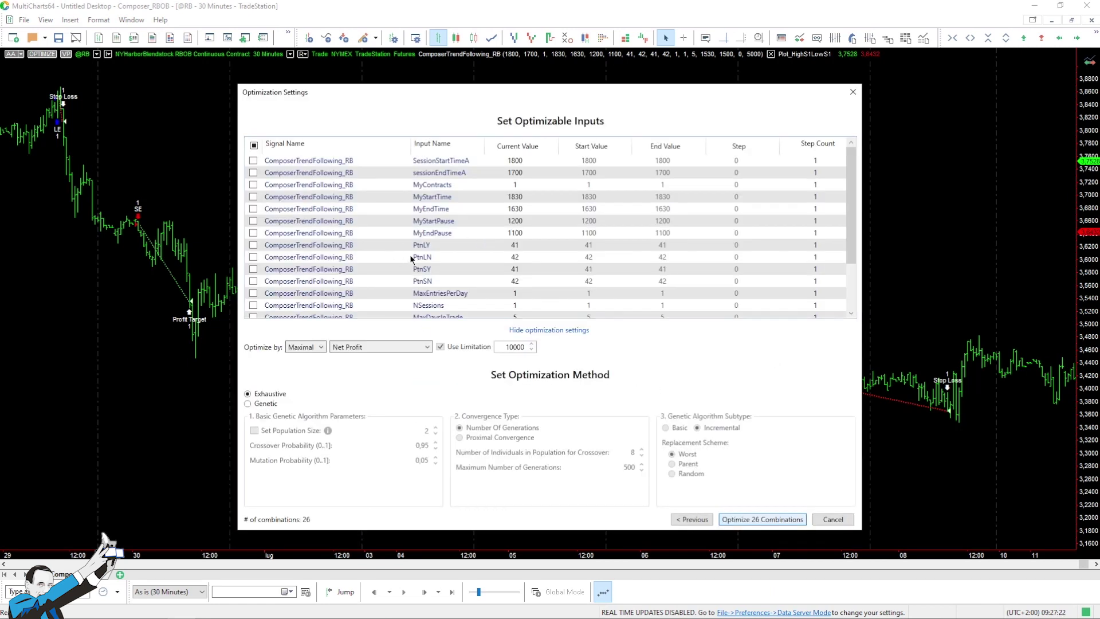
scroll(410, 254, down, 2)
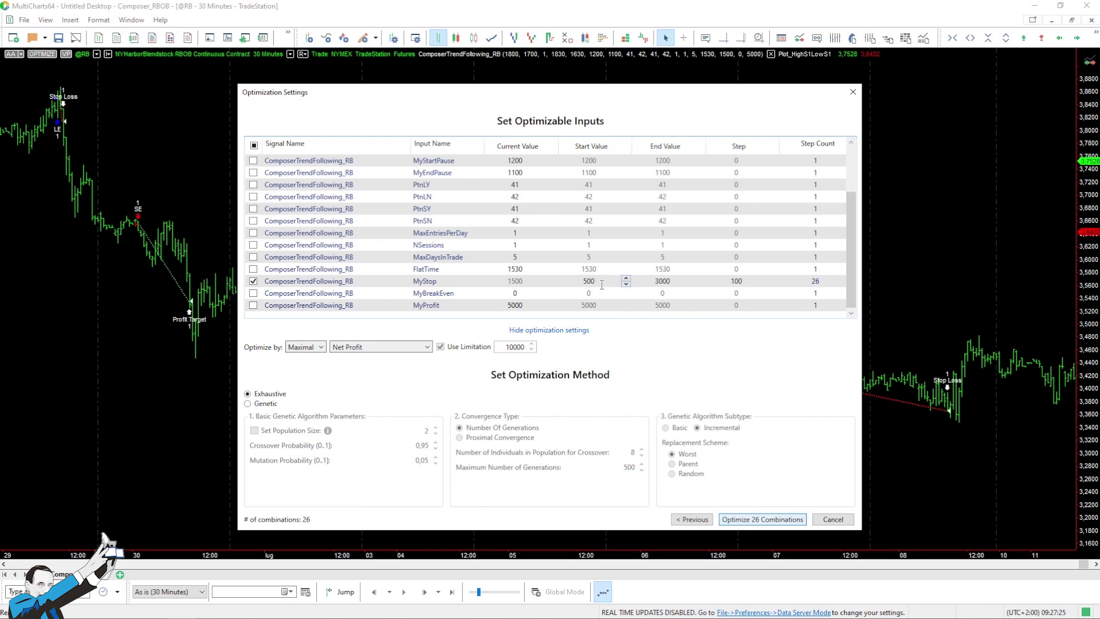
click(670, 284)
click(739, 280)
click(722, 361)
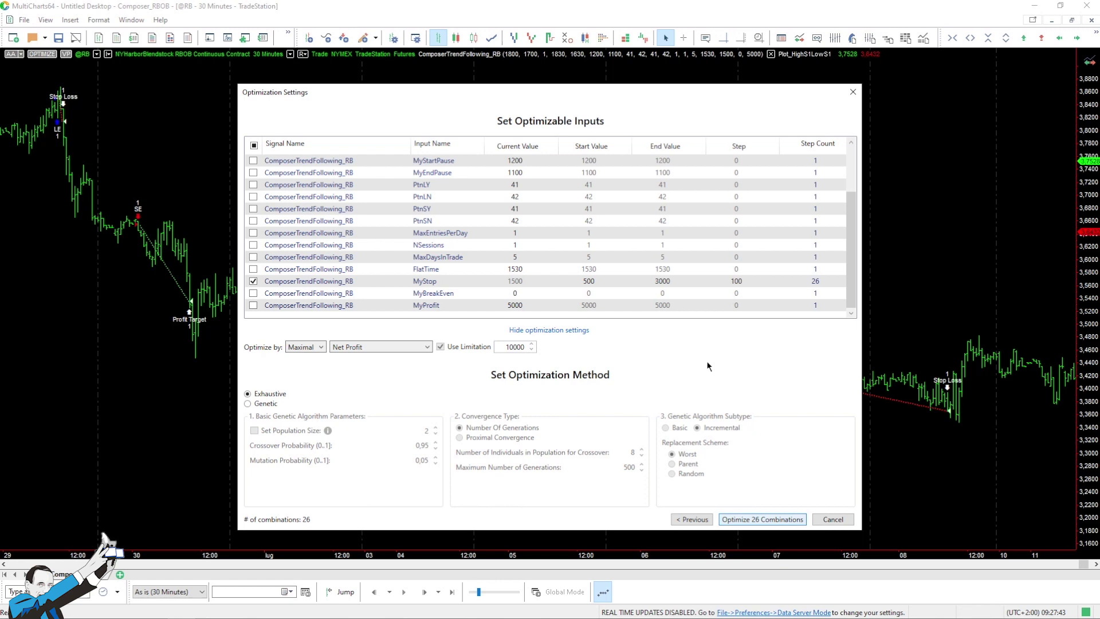
click(766, 518)
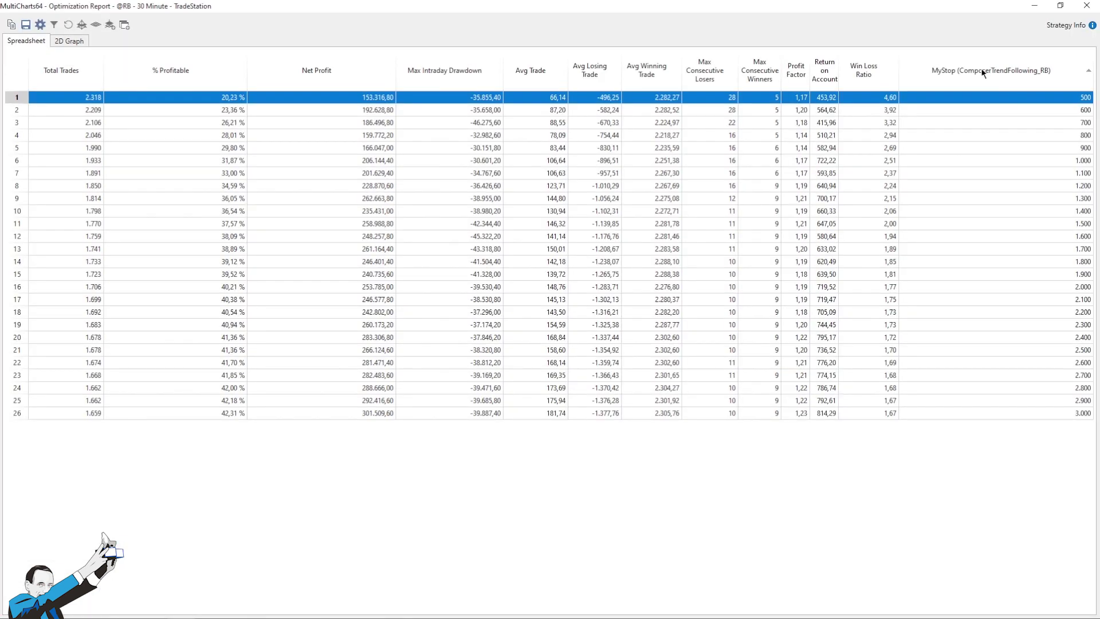
Compare the 1500 and 2400 stop result rows and apply MyStop 2400 to the strategy.
click(981, 228)
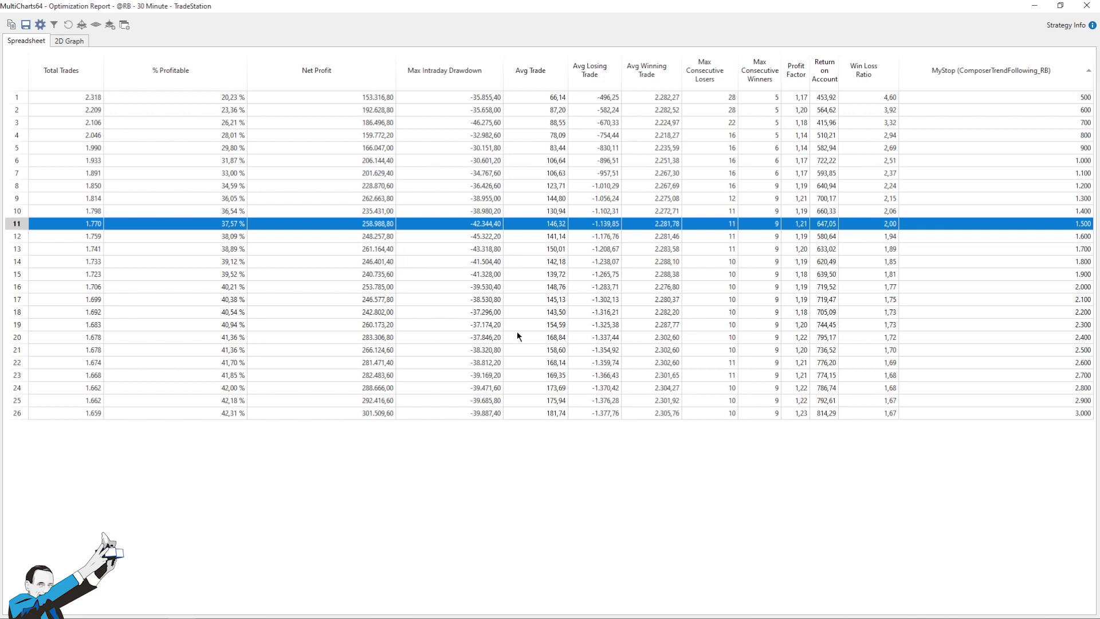
click(520, 337)
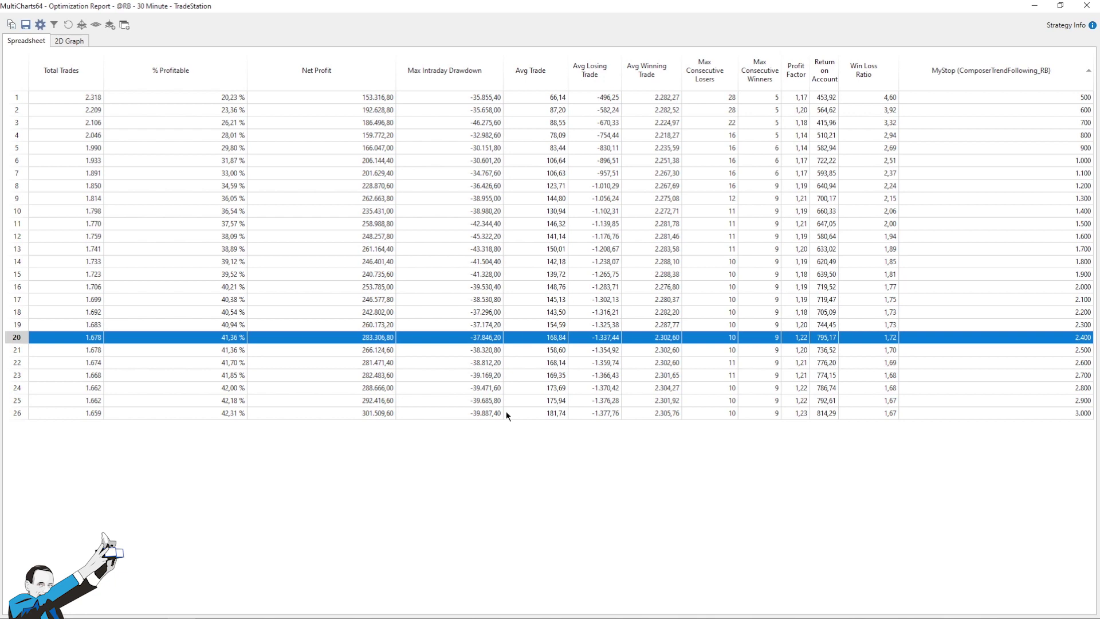
double_click(452, 338)
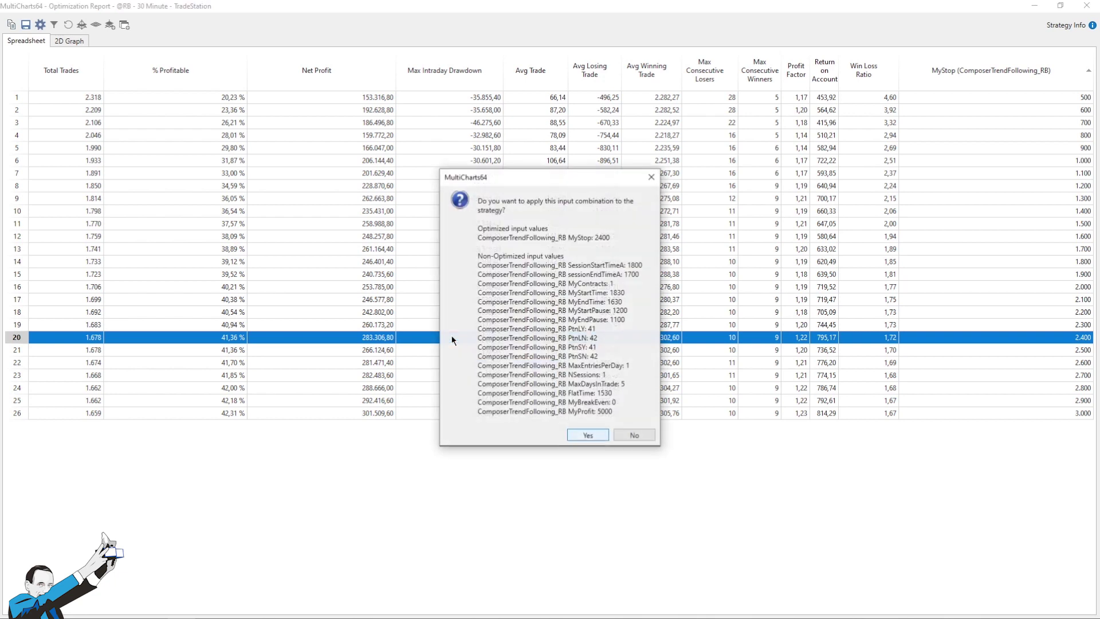
click(590, 436)
Close the optimization report and signals list, then view the performance report with the 2400 stop.
click(1095, 6)
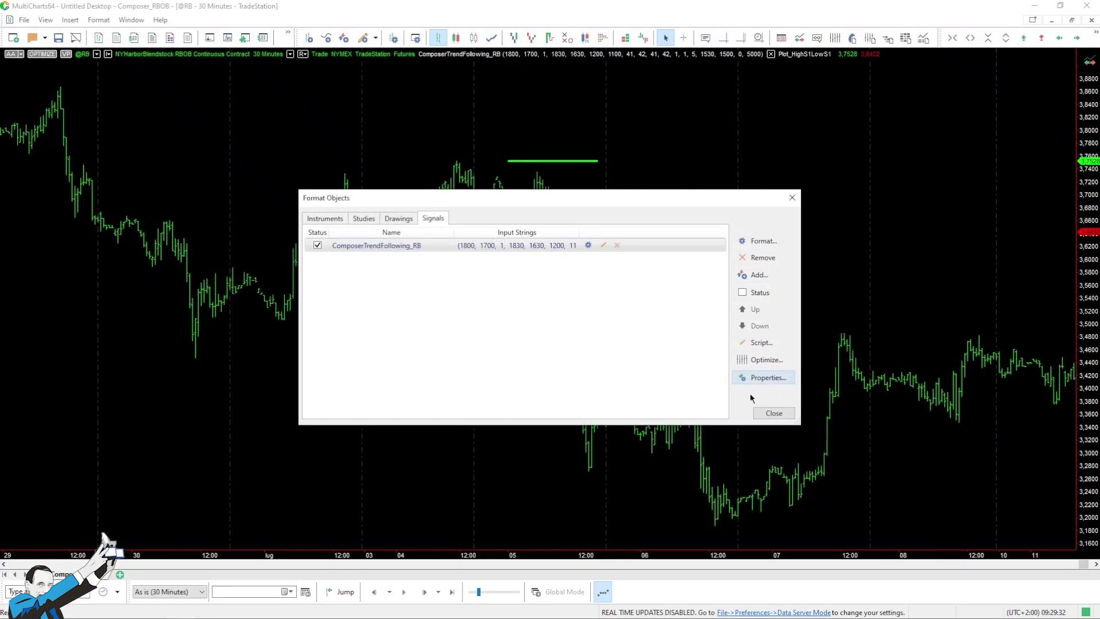
click(774, 415)
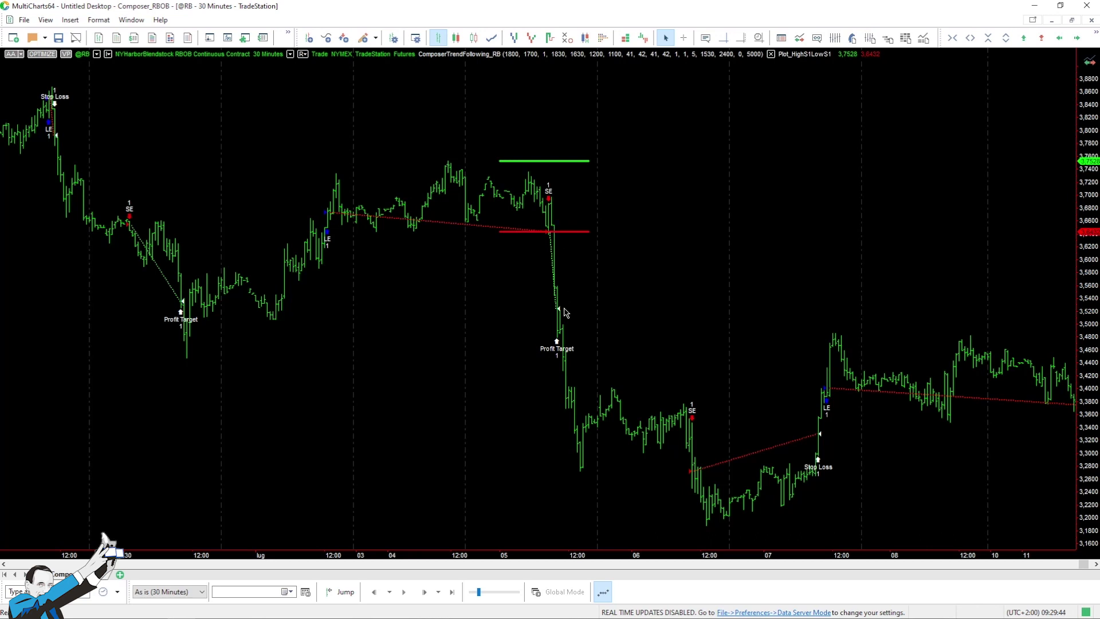
click(853, 38)
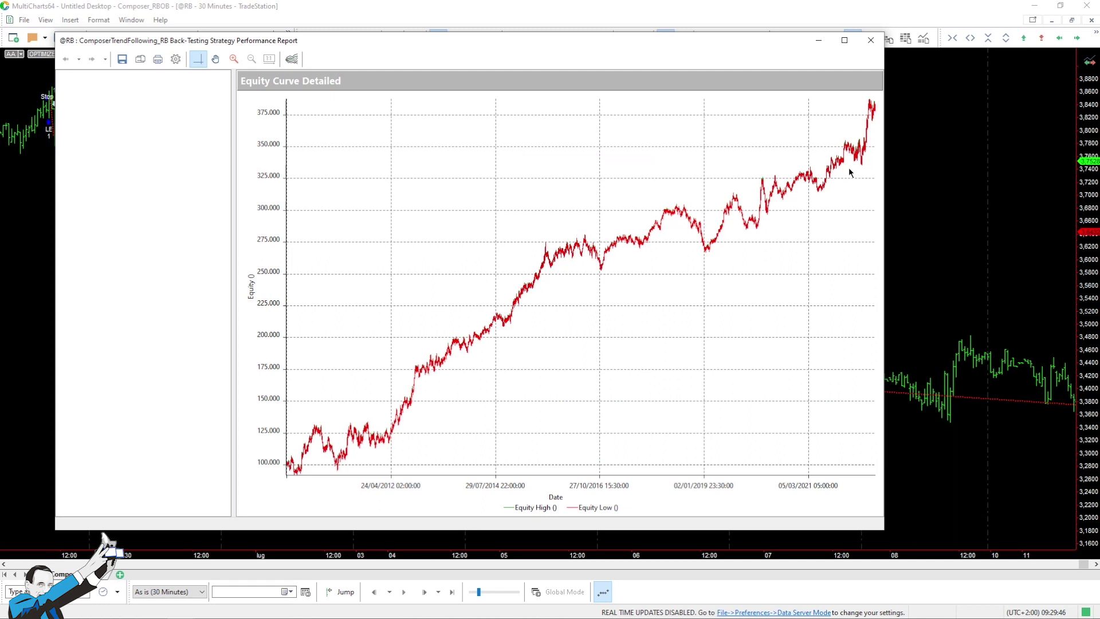